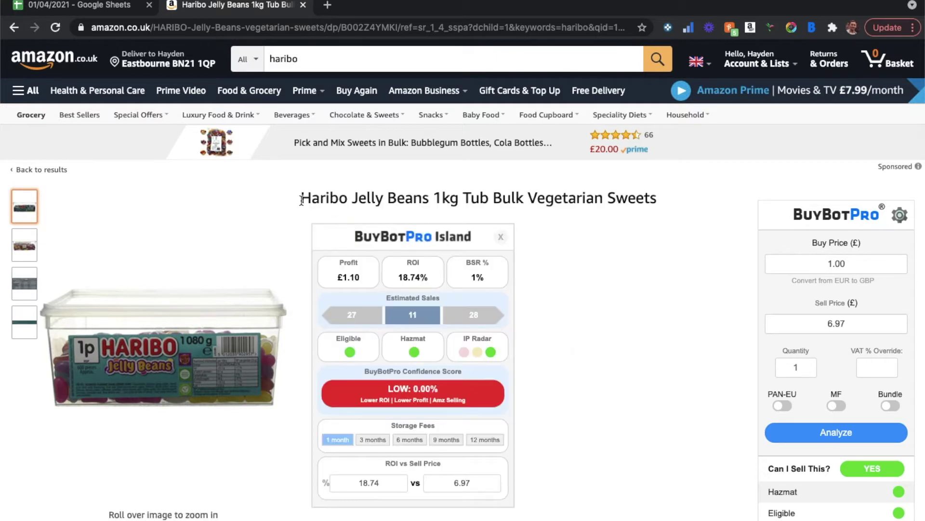
- Select the Haribo product title, then check cells A594 and B594 in the spreadsheet's first empty row
left_click_drag(299, 197, 657, 199)
left_click(594, 250)
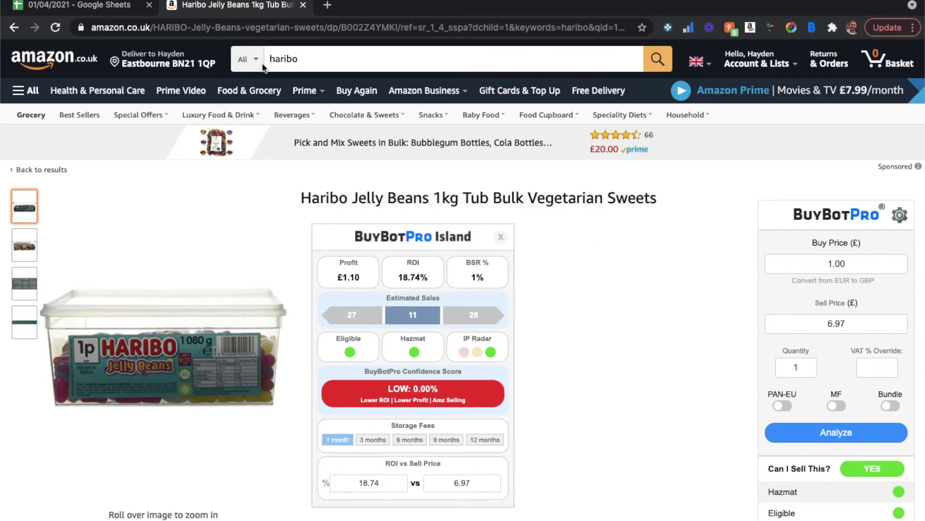
left_click(124, 9)
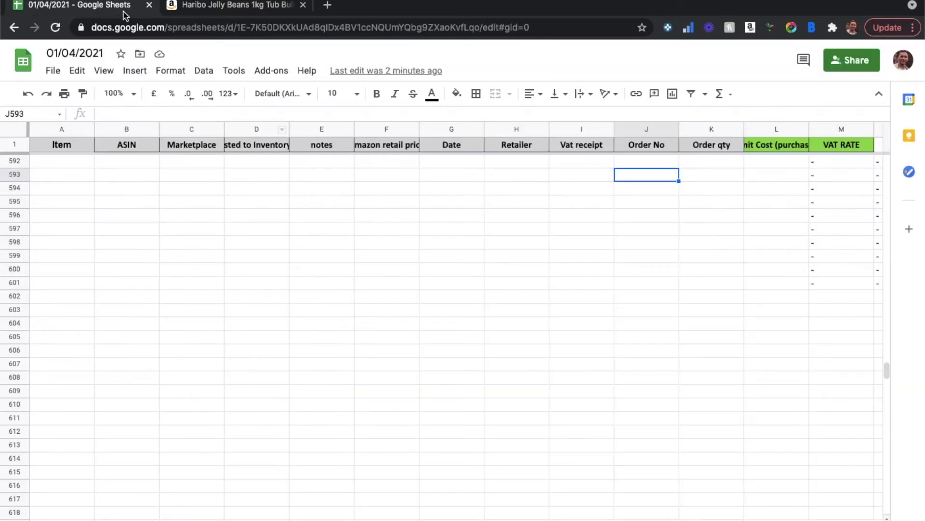
left_click(72, 190)
left_click(120, 190)
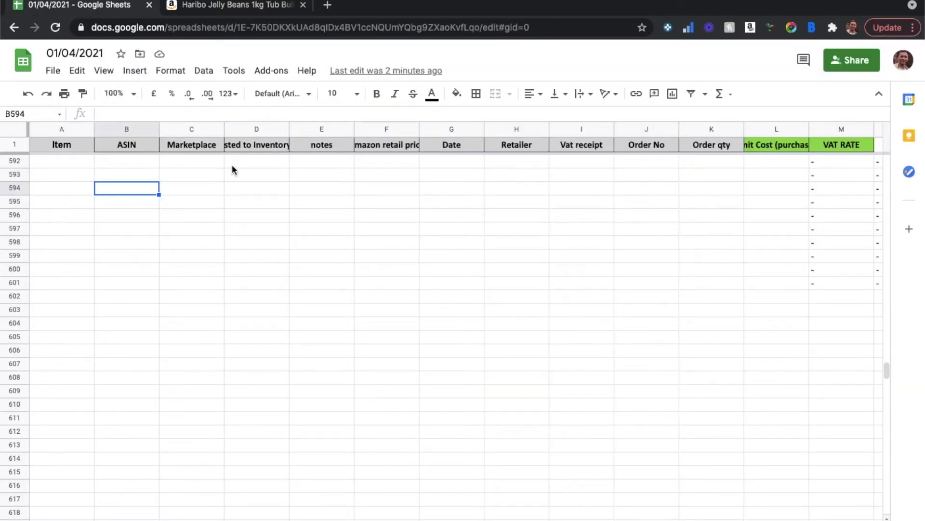
- Back on the Haribo page, open BuyBotPro settings and its Google Sheets column mapping
left_click(269, 9)
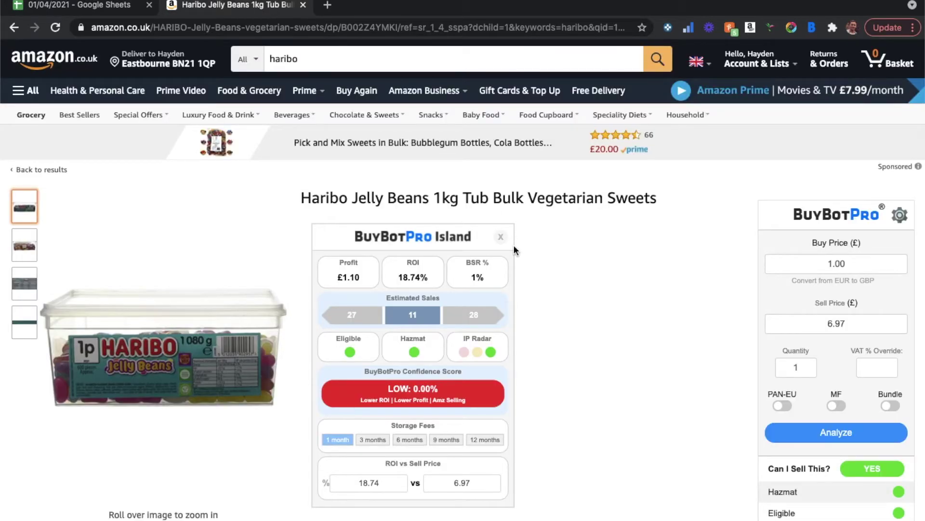
scroll(822, 337, "down", 8)
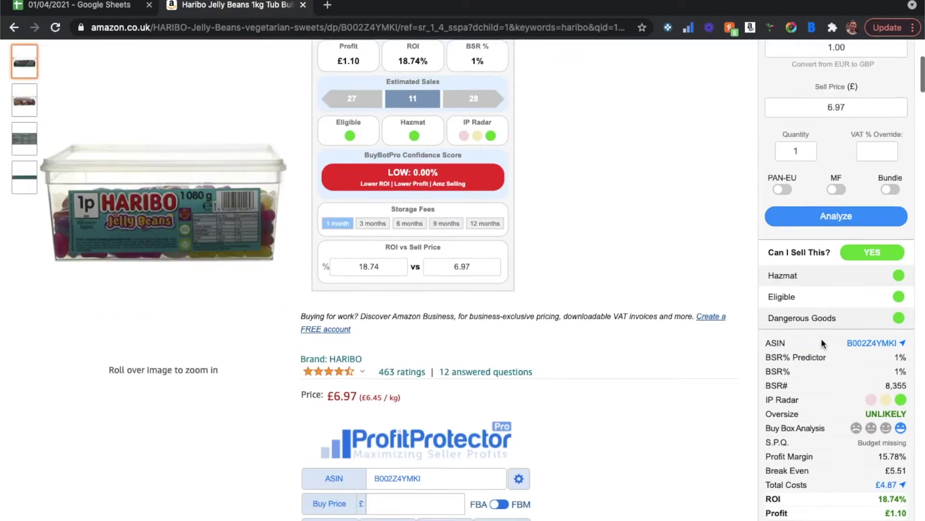
scroll(822, 337, "down", 2)
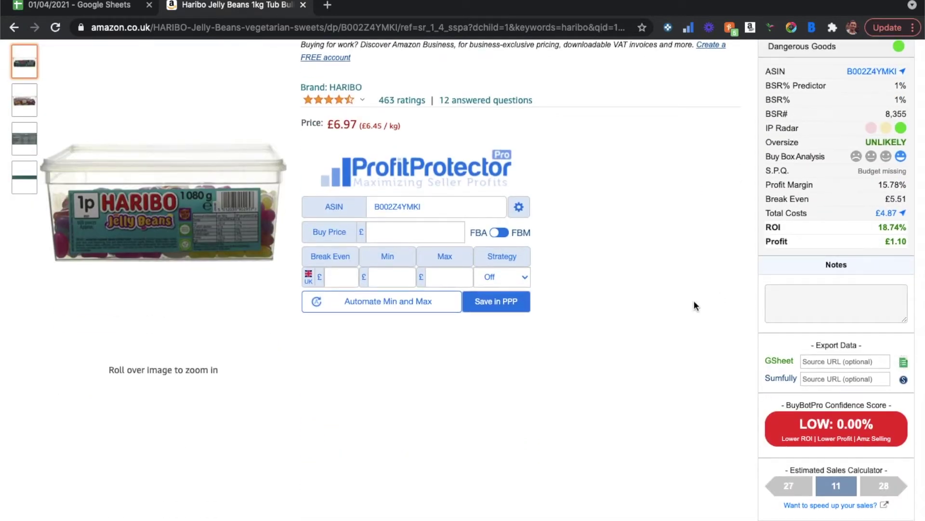
scroll(693, 300, "up", 8)
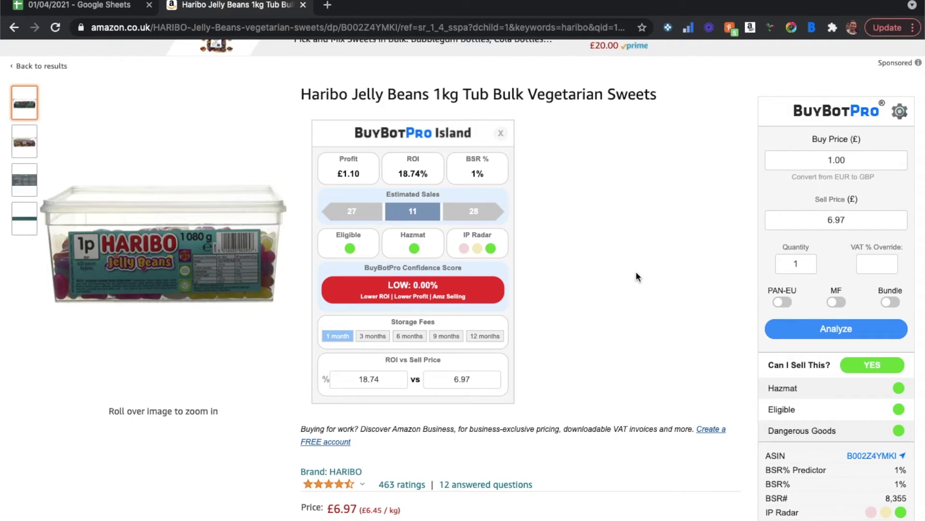
scroll(636, 274, "up", 3)
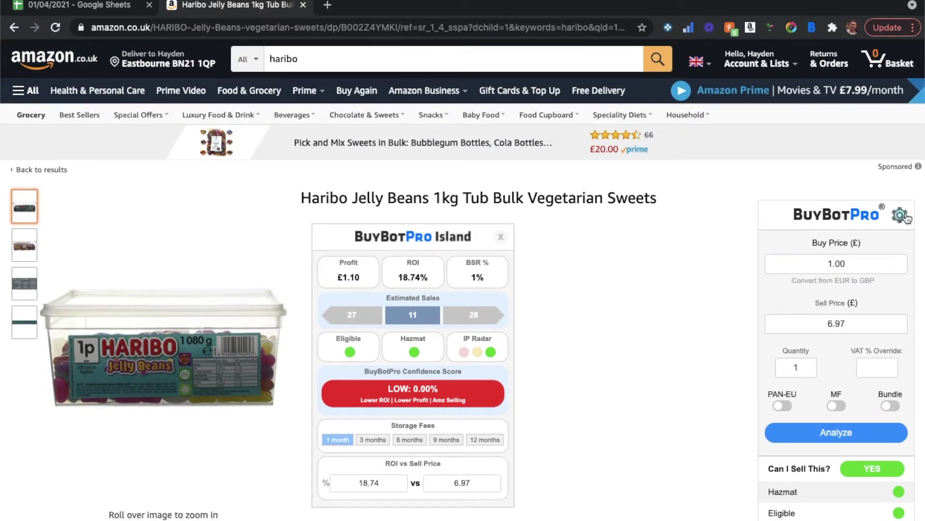
scroll(906, 218, "down", 2)
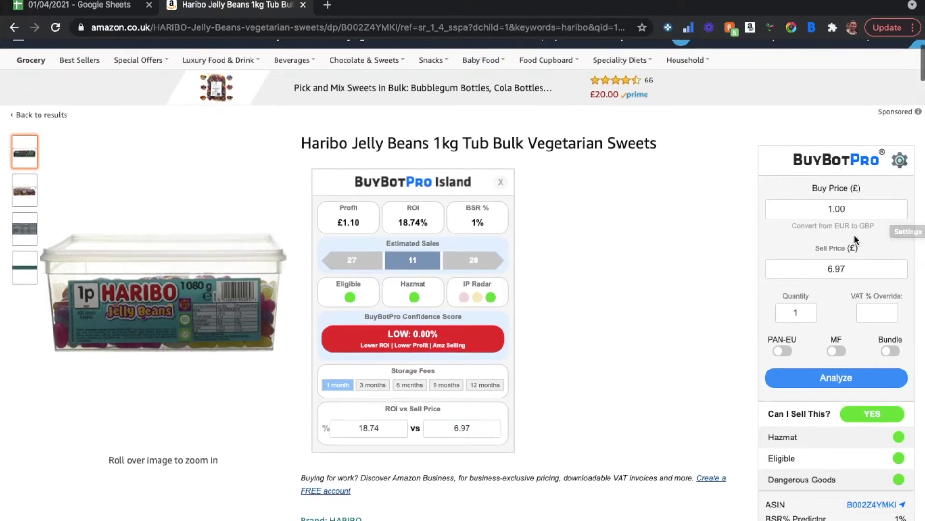
left_click(901, 162)
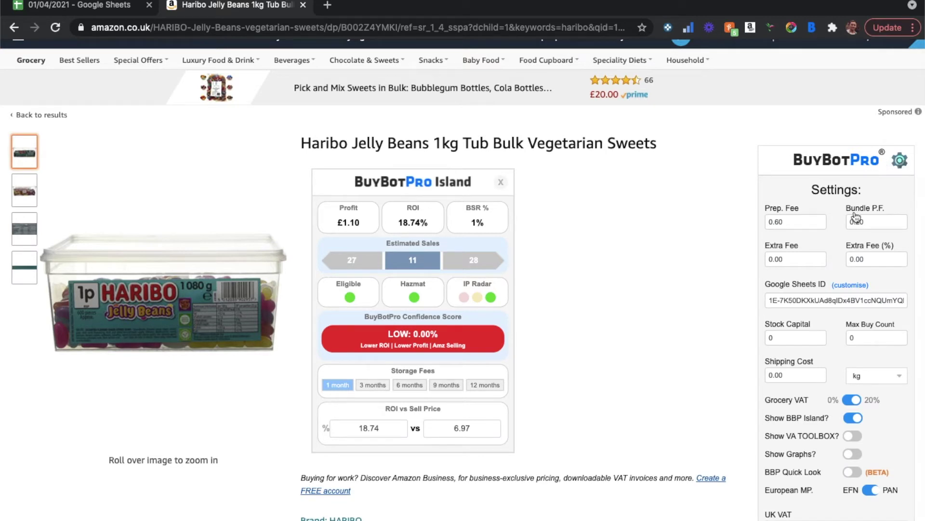
left_click(854, 286)
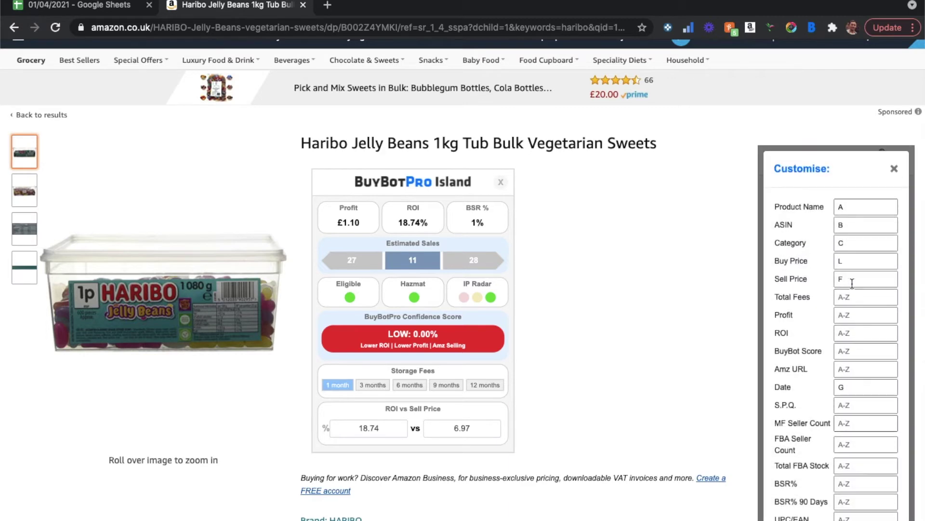
scroll(781, 246, "down", 2)
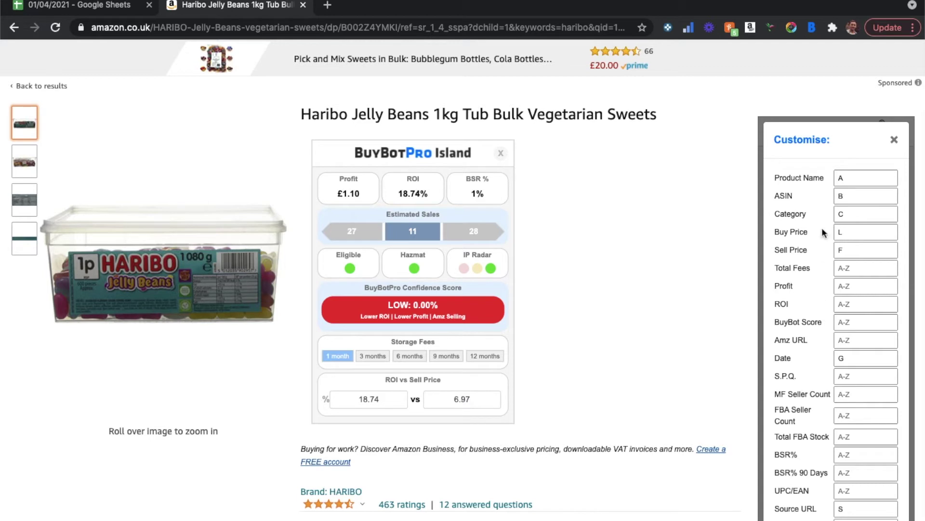
- Compare the column mapping against the inventory spreadsheet's columns
left_click(100, 8)
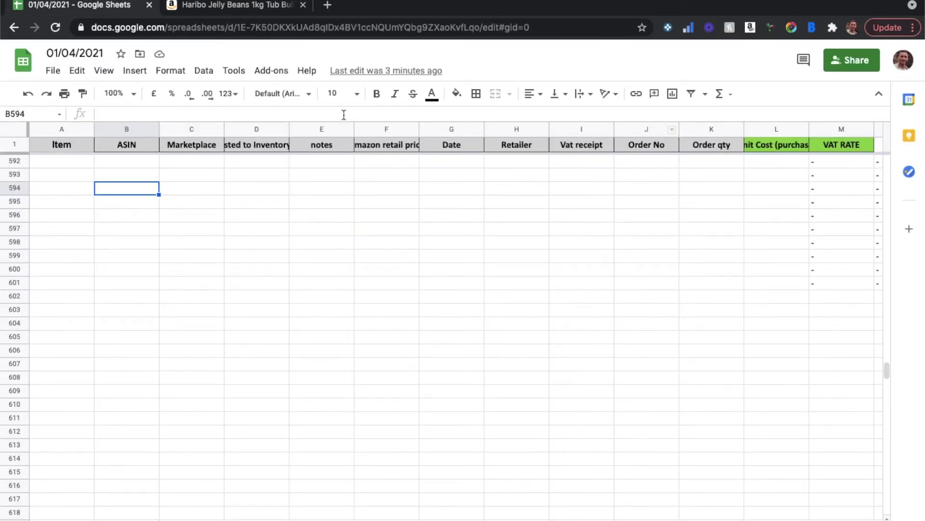
left_click(247, 6)
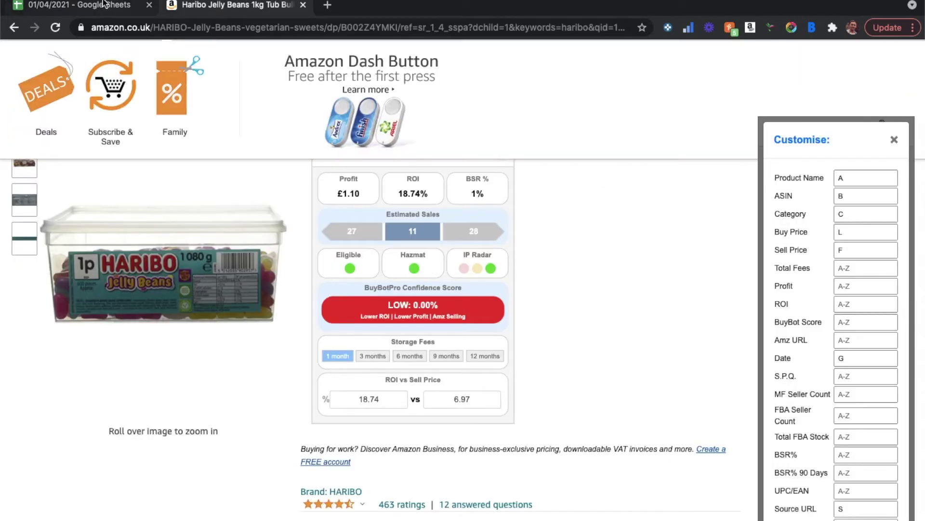
left_click(100, 6)
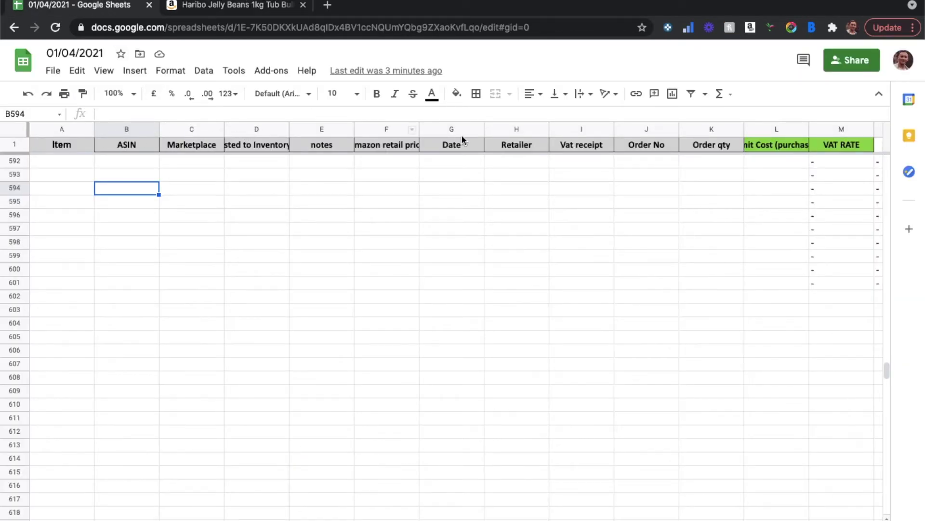
left_click(258, 6)
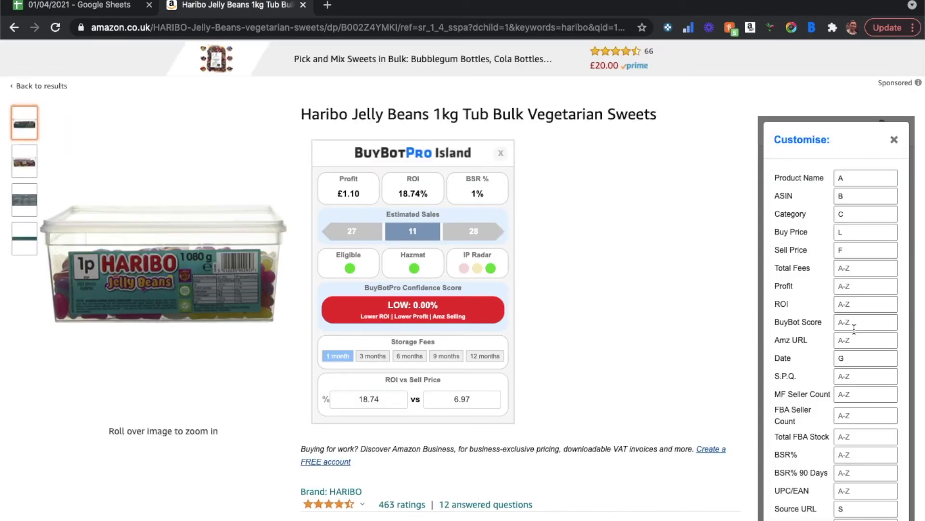
- Review the column mapping list, then close it to return to BuyBotPro settings
scroll(852, 337, "down", 4)
scroll(852, 343, "down", 3)
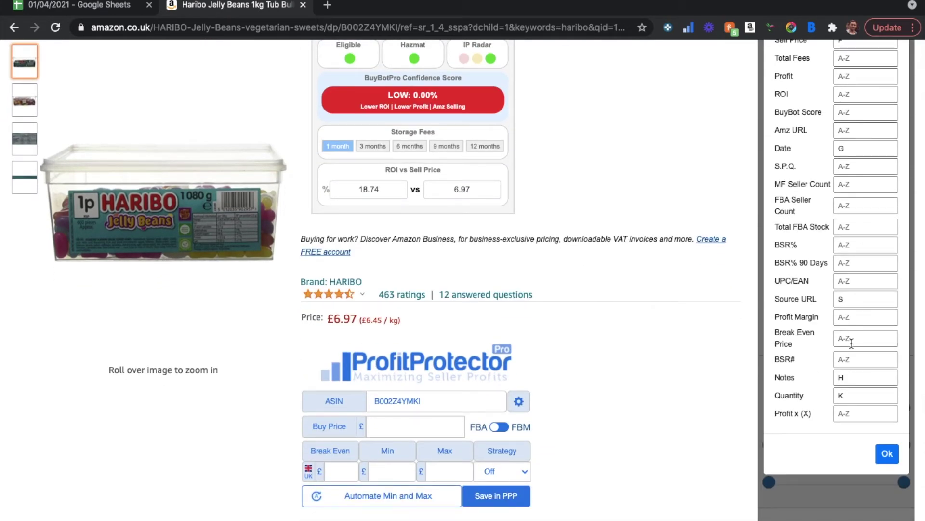
scroll(851, 343, "up", 7)
scroll(852, 344, "down", 10)
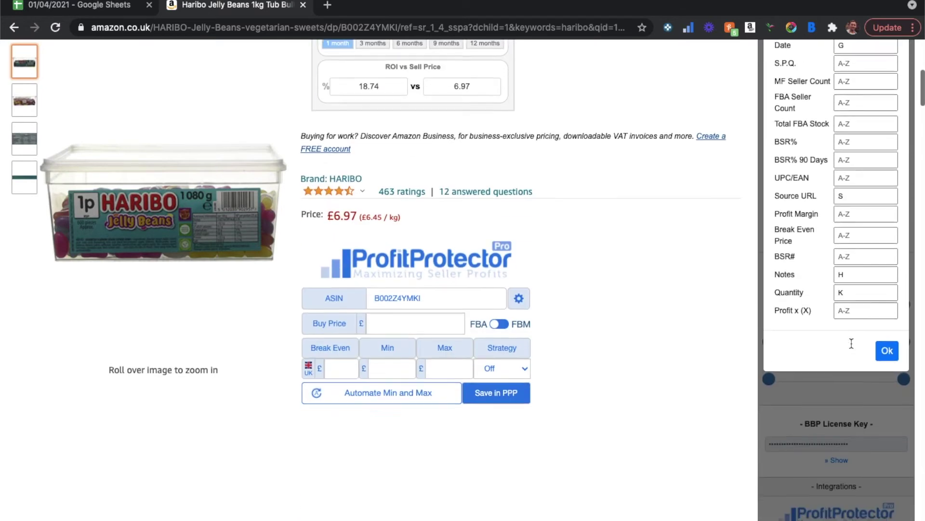
scroll(851, 343, "up", 7)
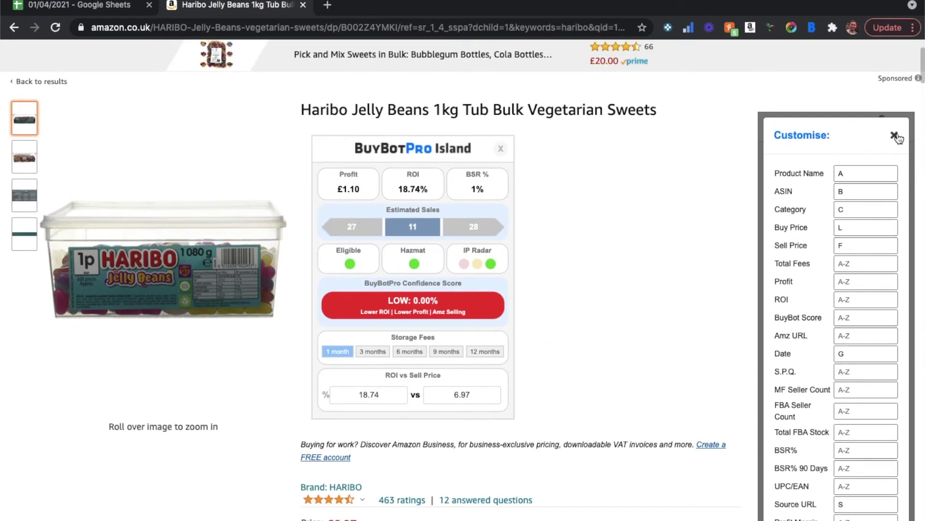
left_click(895, 136)
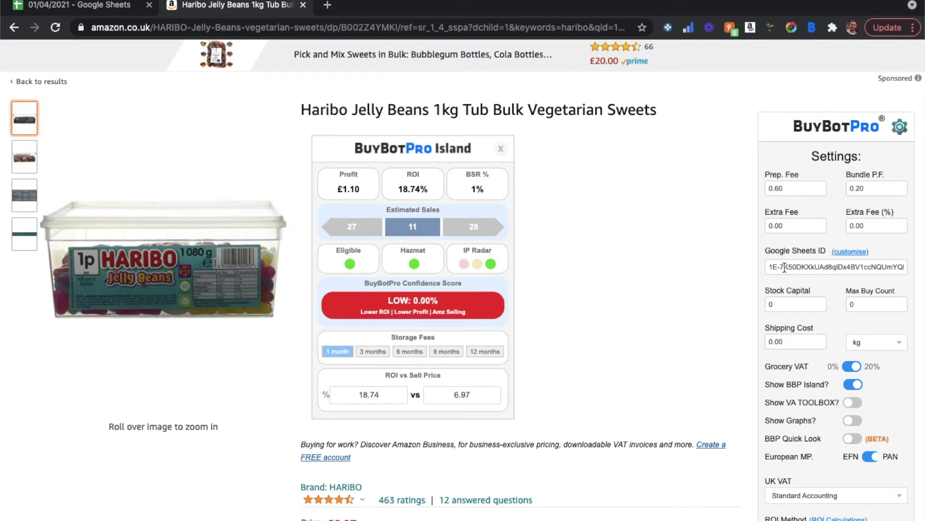
- Copy the inventory spreadsheet's URL from the Sheets tab and return to the Haribo page
left_click(127, 7)
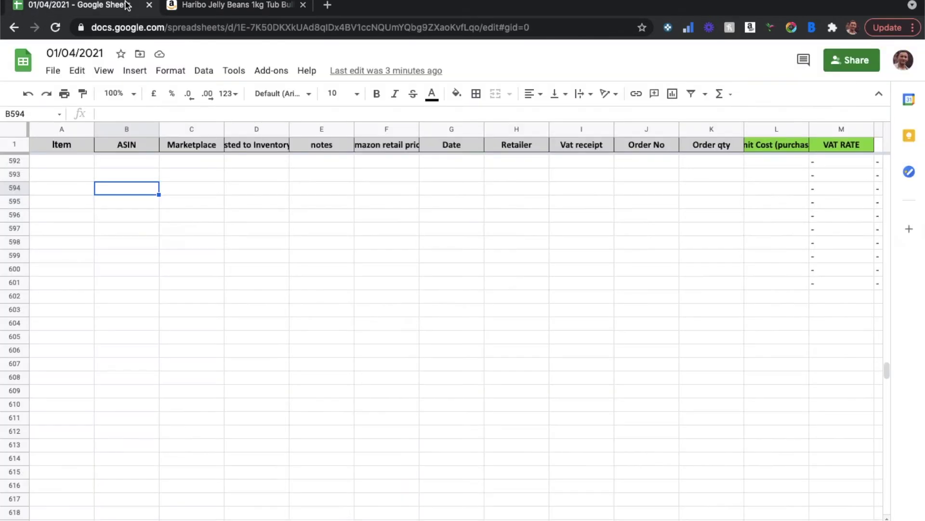
right_click(183, 26)
left_click(225, 105)
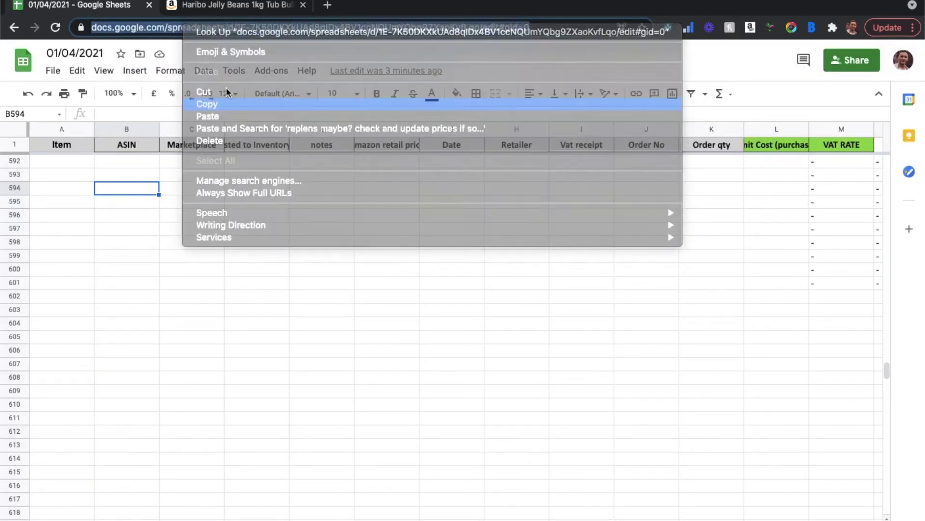
left_click(258, 7)
- Clear the Google Sheets ID field and paste the spreadsheet's full URL in its place
left_click(884, 267)
key("ctrl+a")
key("ctrl+v")
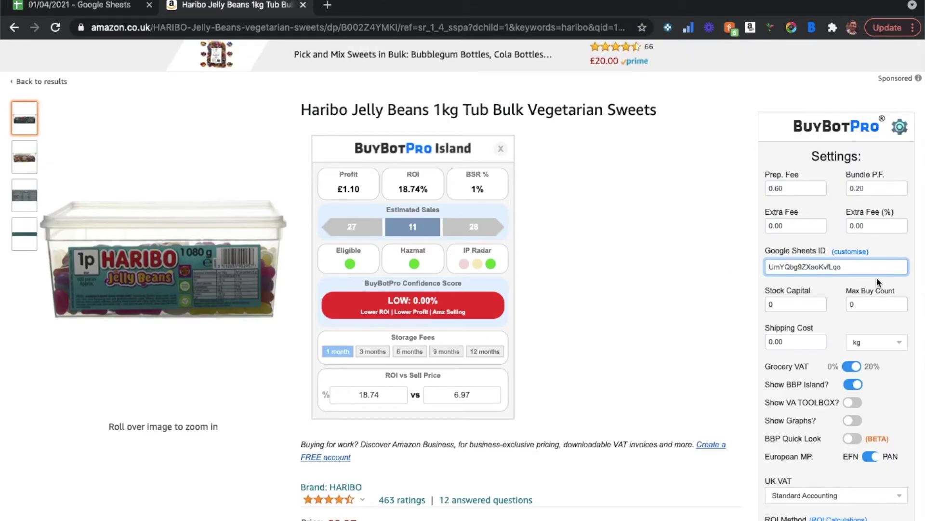
key("ctrl+a")
key("BackSpace")
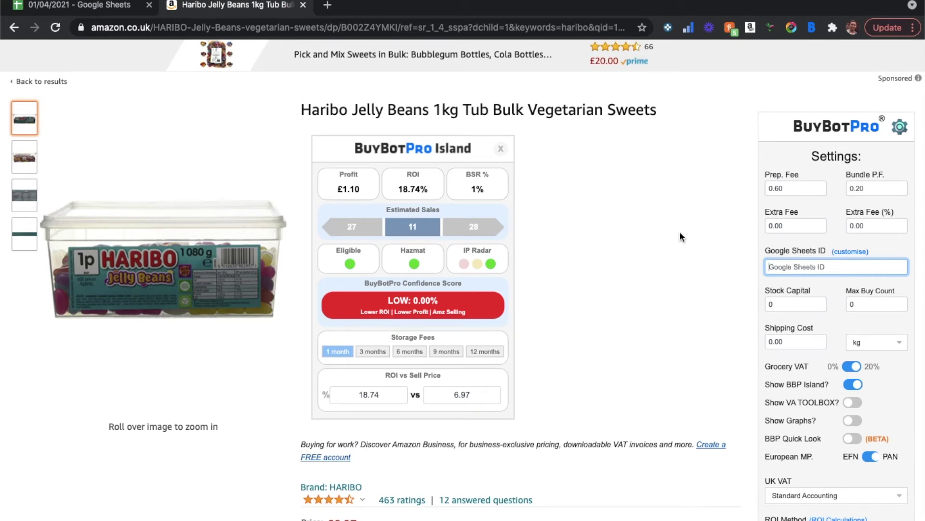
key("ctrl+v")
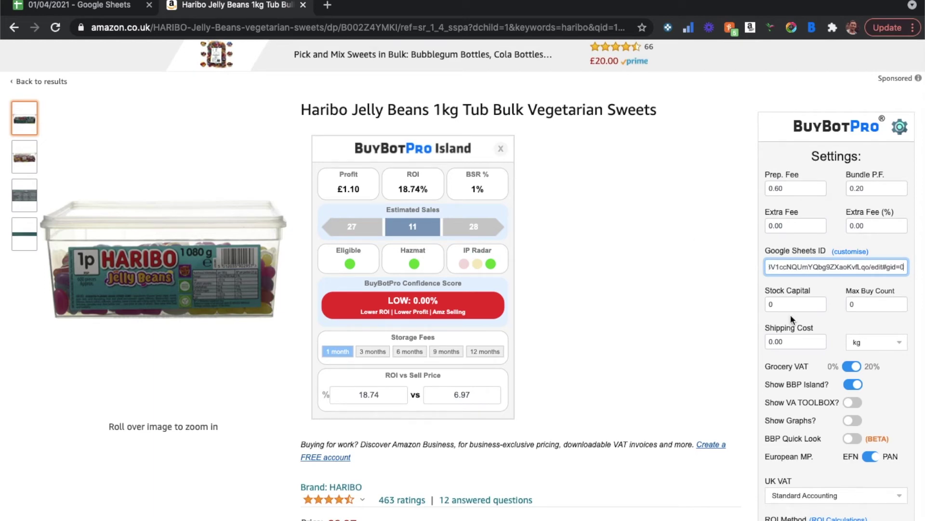
scroll(841, 320, "down", 9)
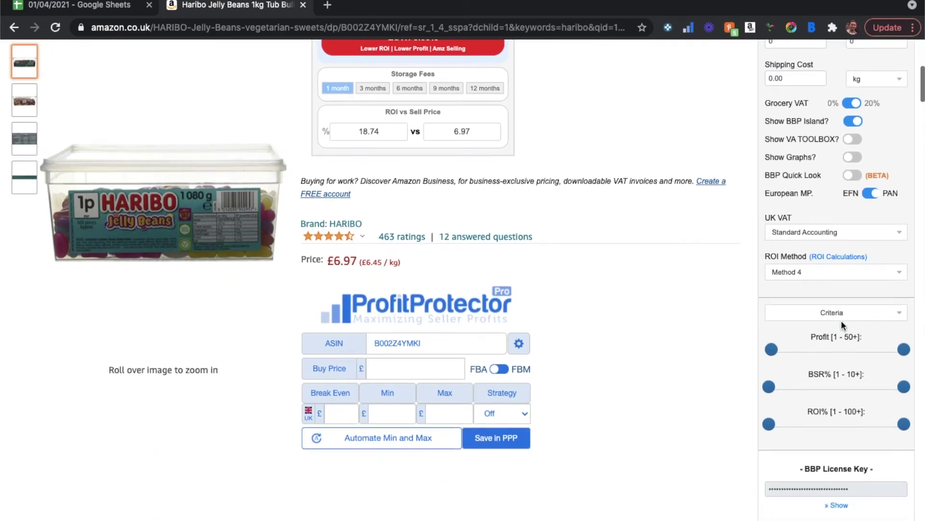
scroll(841, 324, "down", 5)
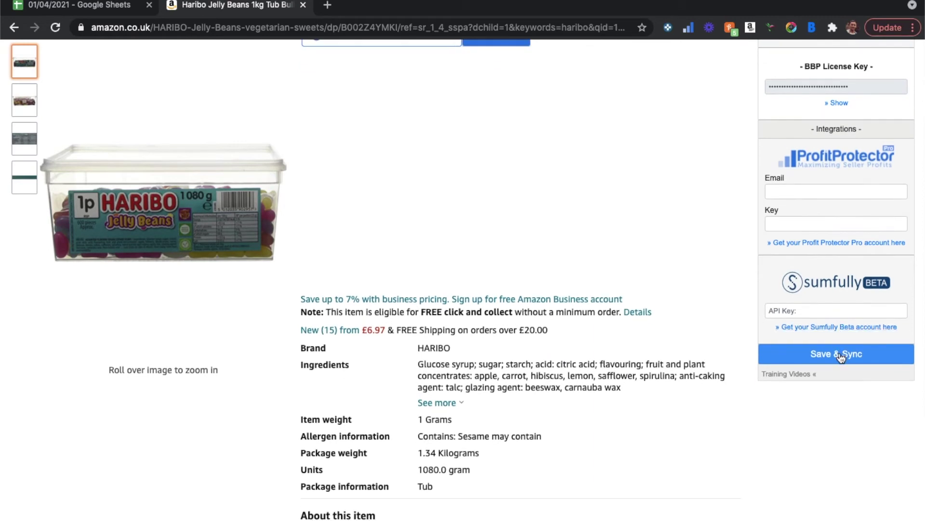
- Save & Sync the settings, then analyse the Haribo tub at £1.00 buy, £6.97 sell
left_click(840, 355)
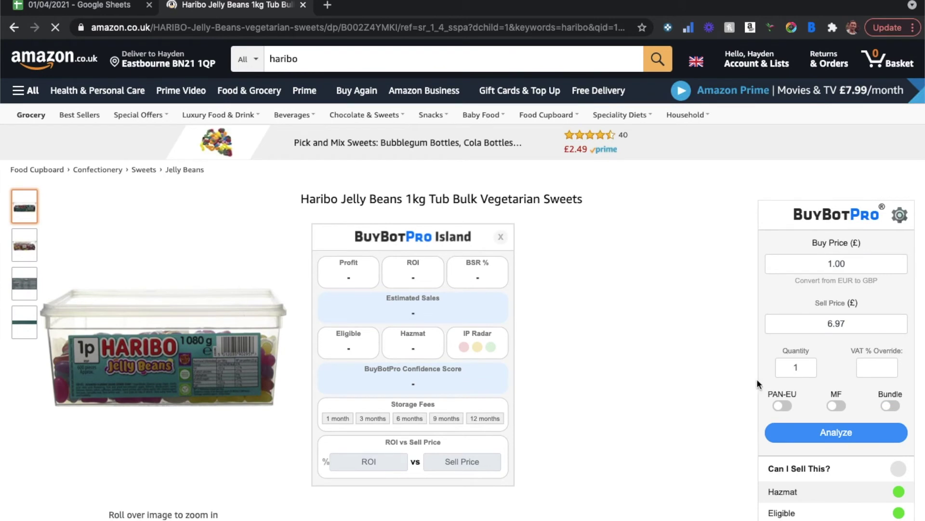
left_click(849, 434)
left_click(850, 434)
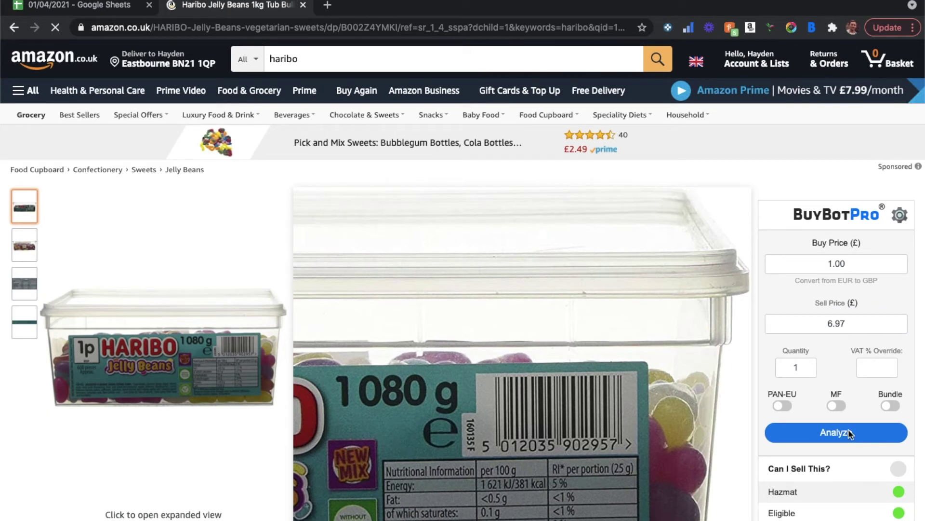
left_click(850, 434)
scroll(738, 402, "down", 1)
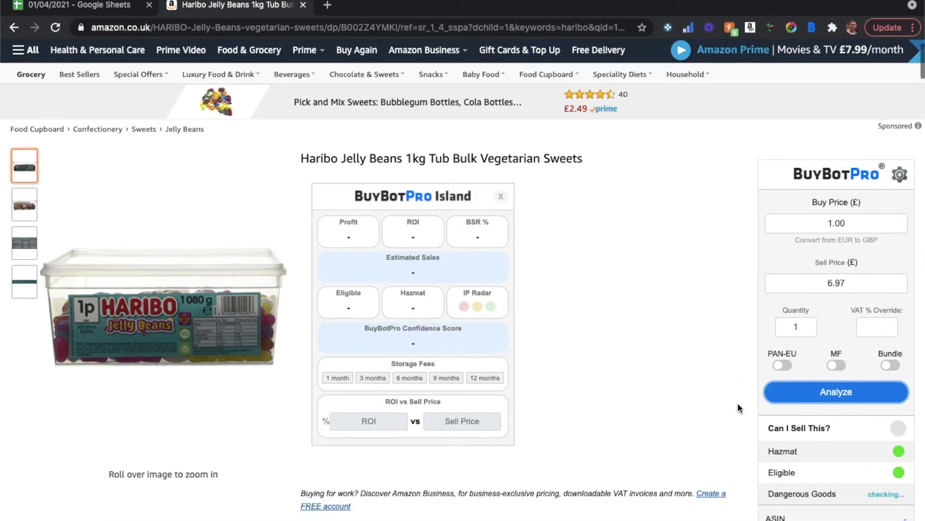
left_click(847, 394)
scroll(666, 311, "down", 2)
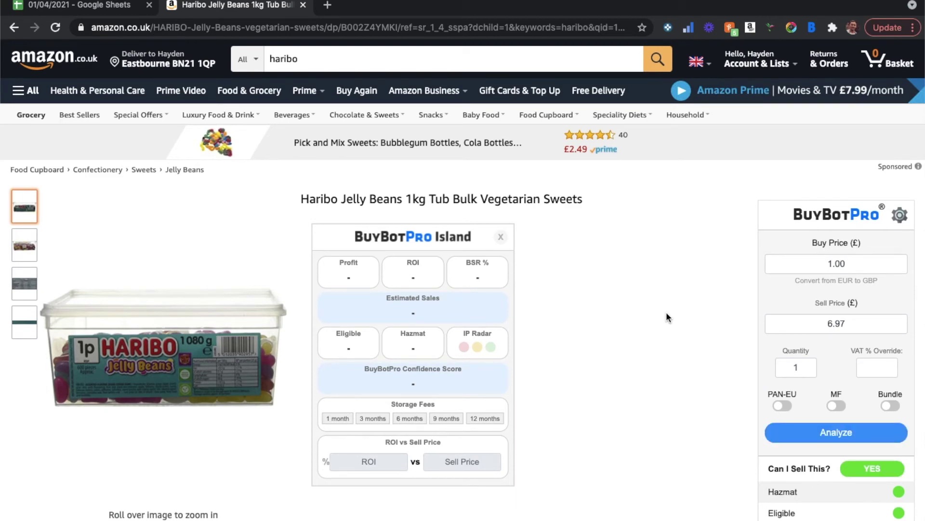
- Add the note 'haribo', export the tub to Google Sheets, and view new row 602
scroll(666, 314, "down", 8)
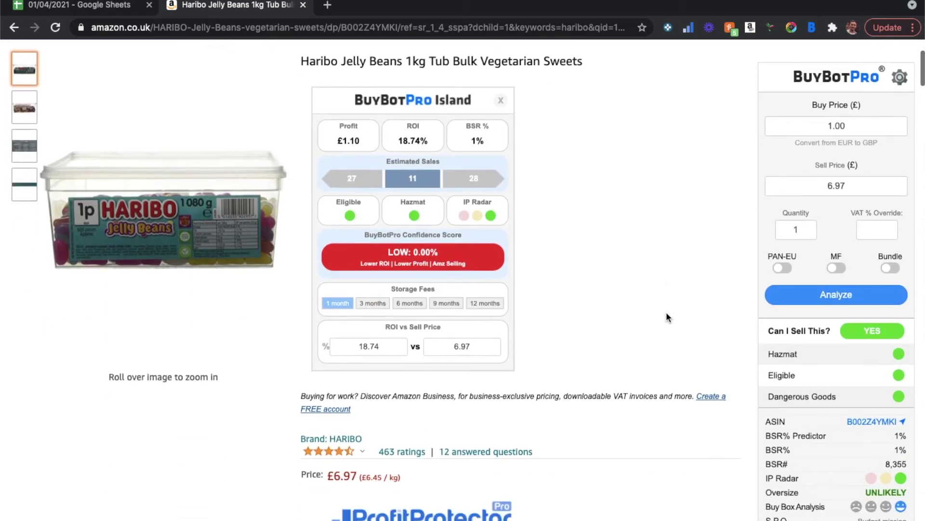
scroll(666, 312, "down", 4)
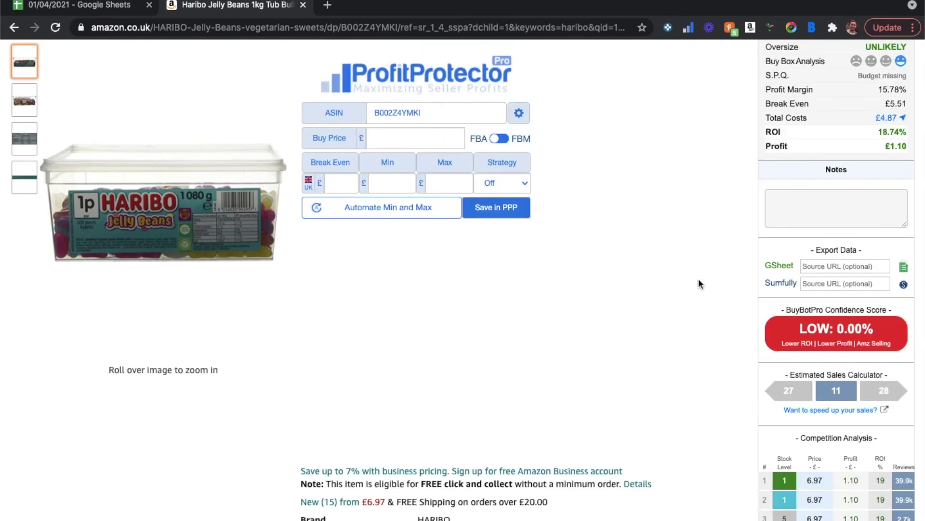
left_click(822, 210)
type("haribo")
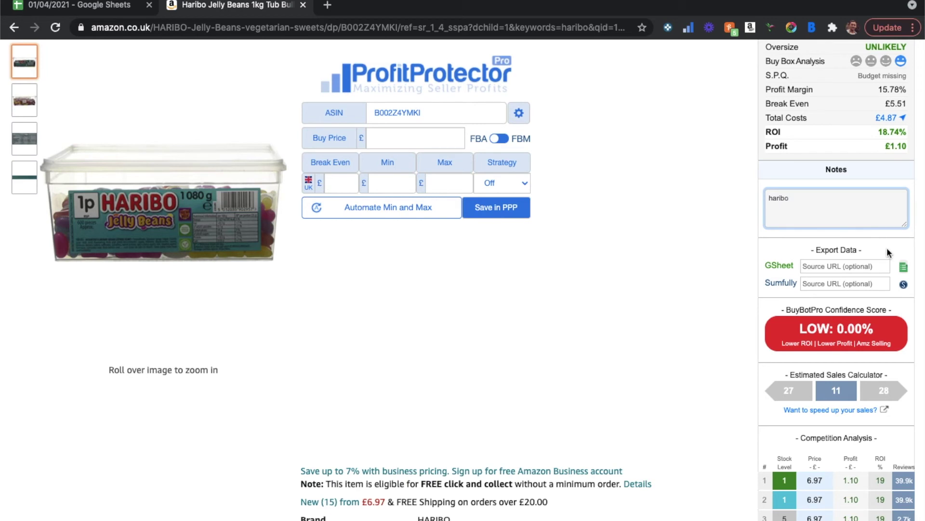
left_click(890, 251)
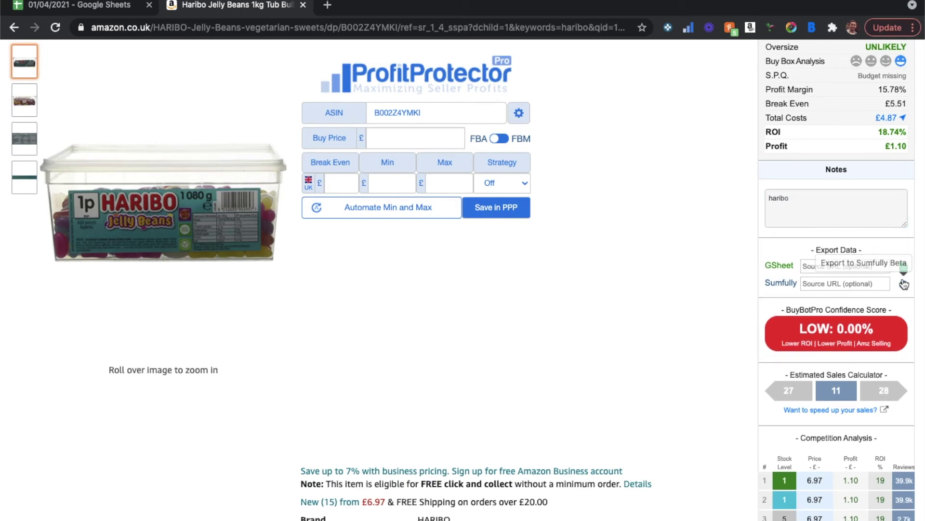
left_click(904, 268)
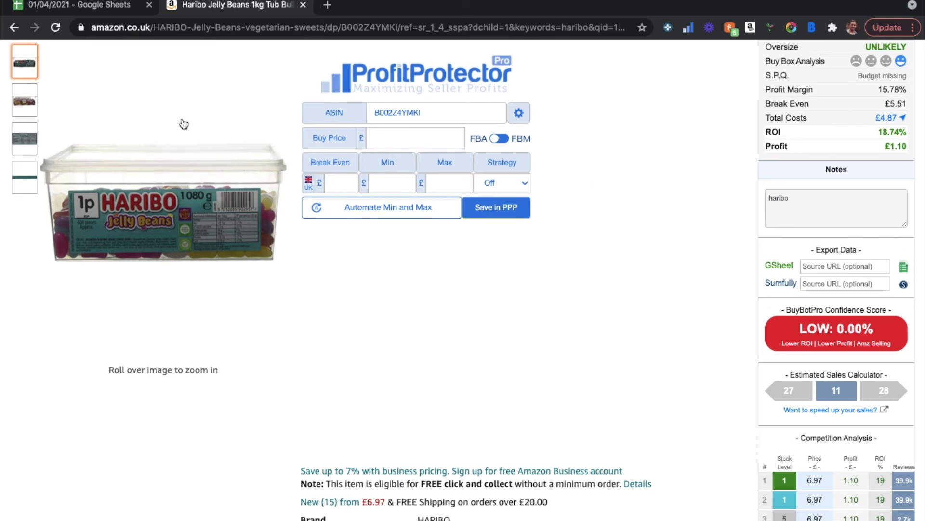
left_click(77, 5)
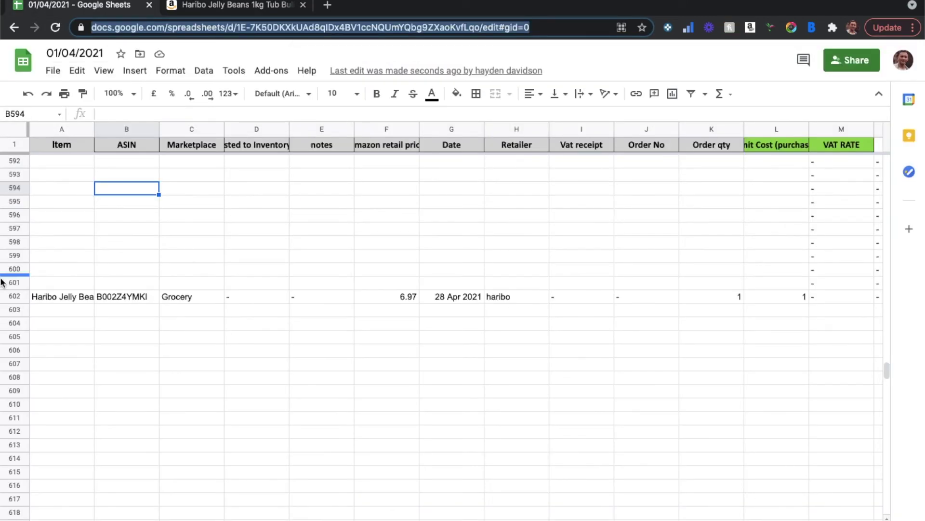
left_click(79, 303)
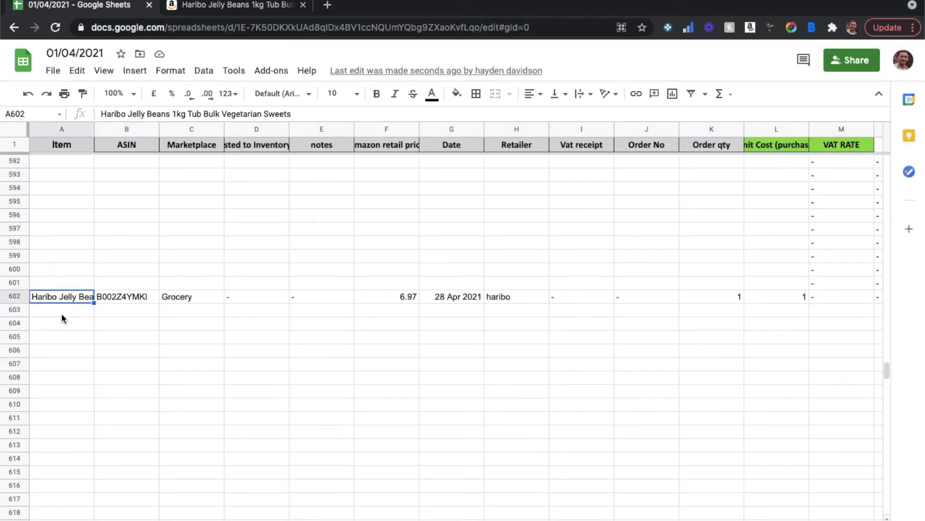
left_click(62, 313)
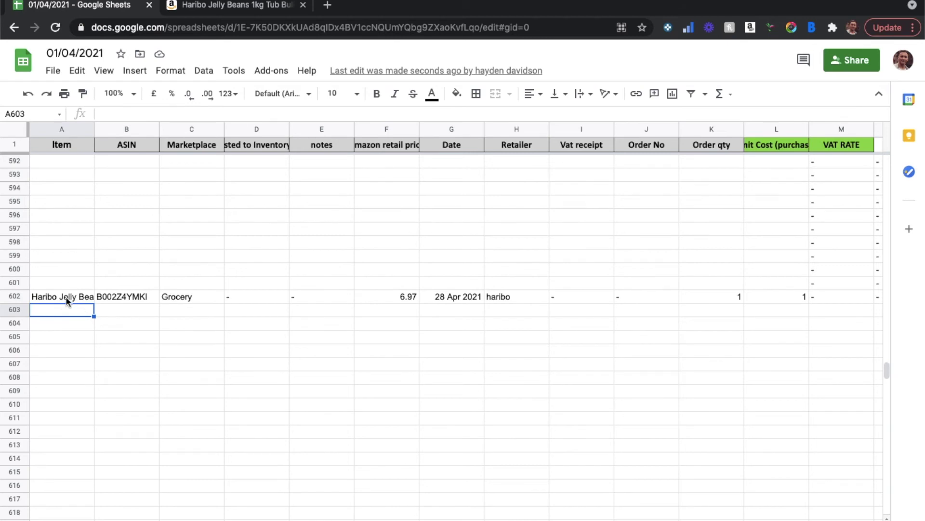